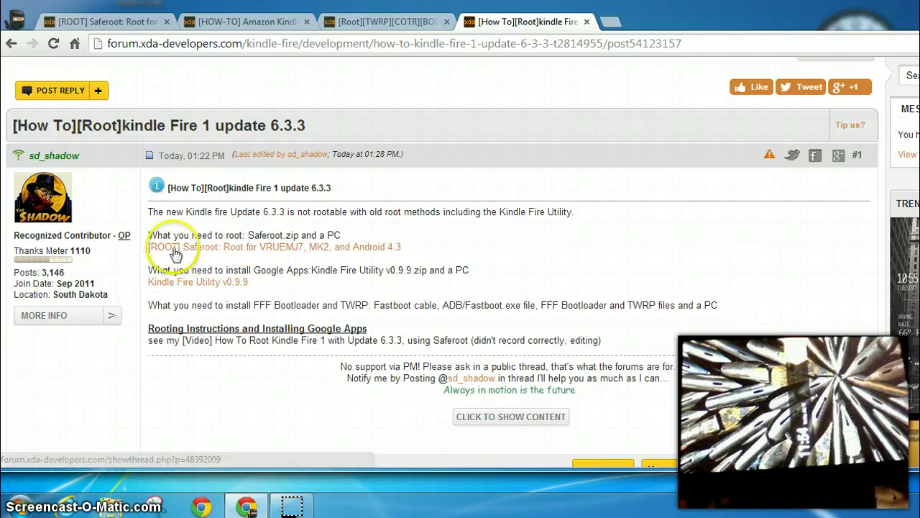
- Review the Saferoot thread from its opening post through the reported device list to the attached saferoot.zip
click(133, 22)
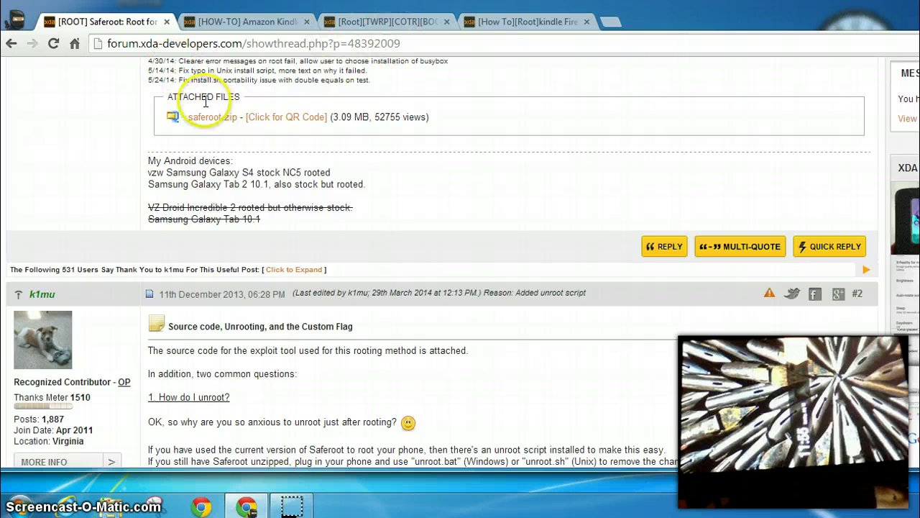
scroll(460, 260, up, 20)
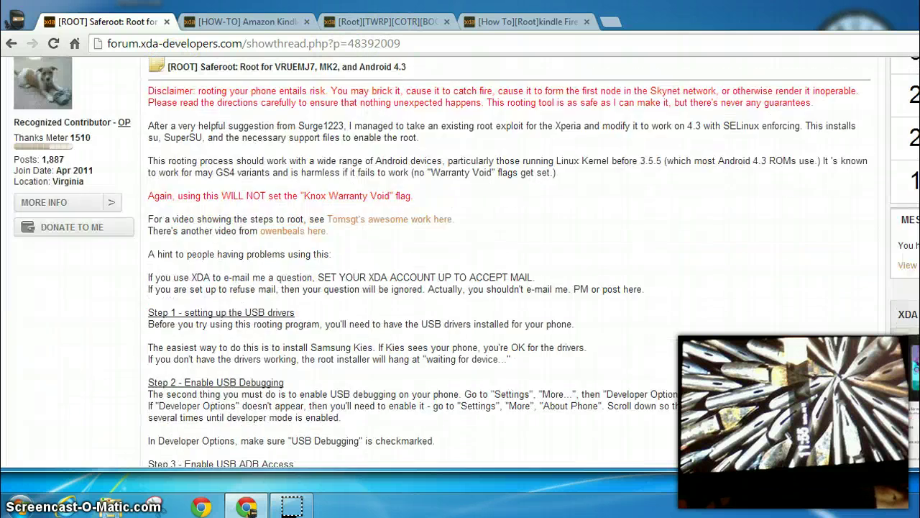
scroll(460, 260, down, 1)
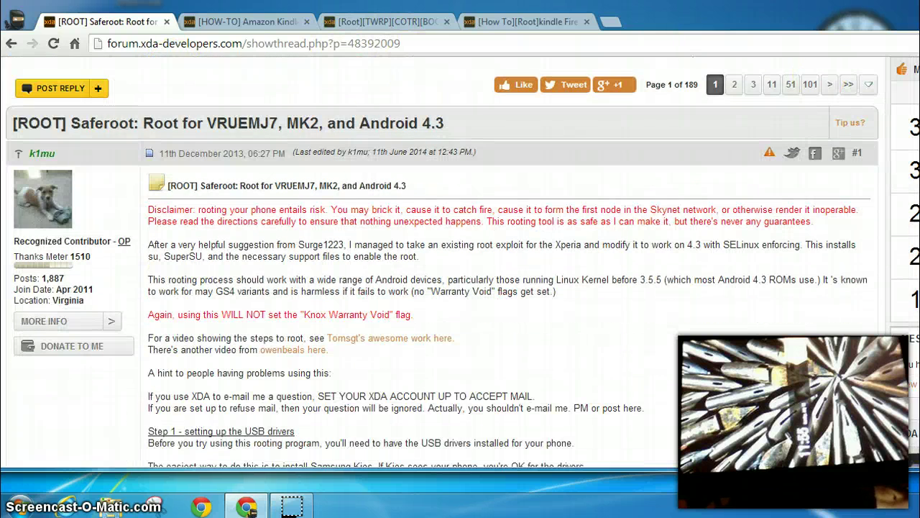
scroll(460, 216, up, 1)
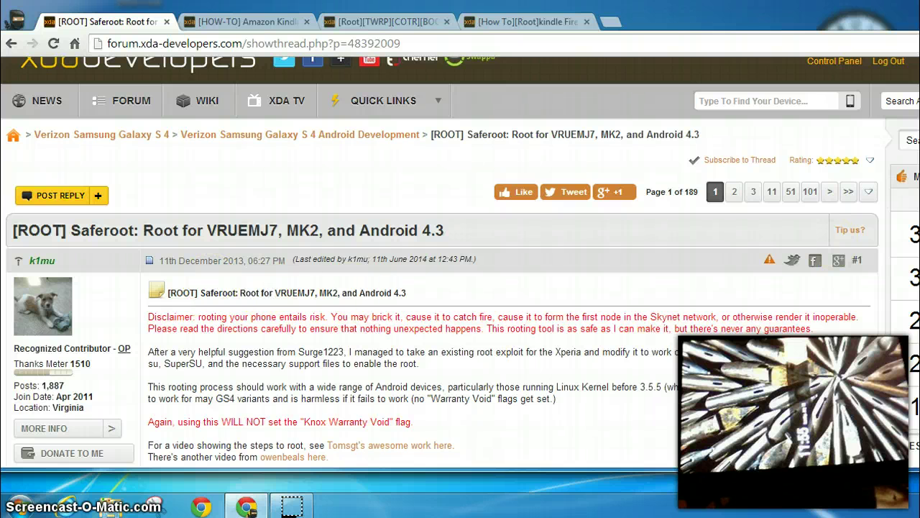
scroll(460, 259, up, 1)
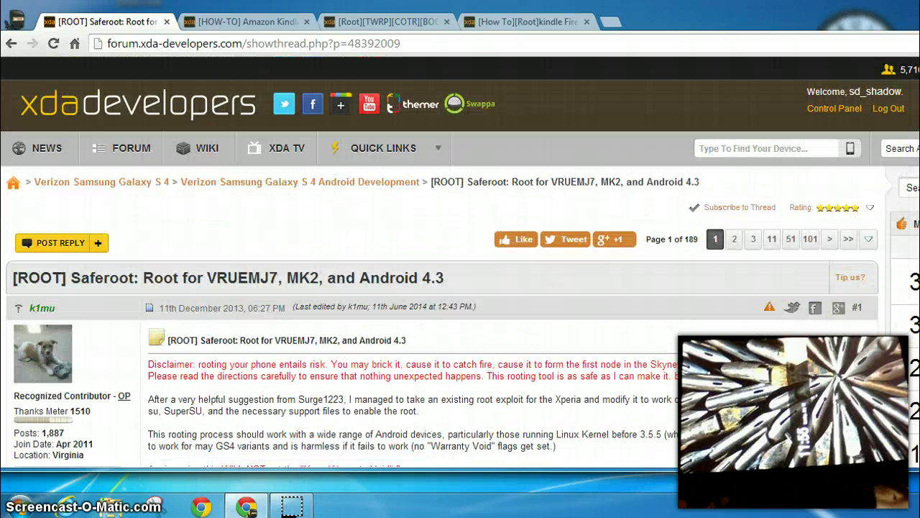
scroll(460, 259, down, 20)
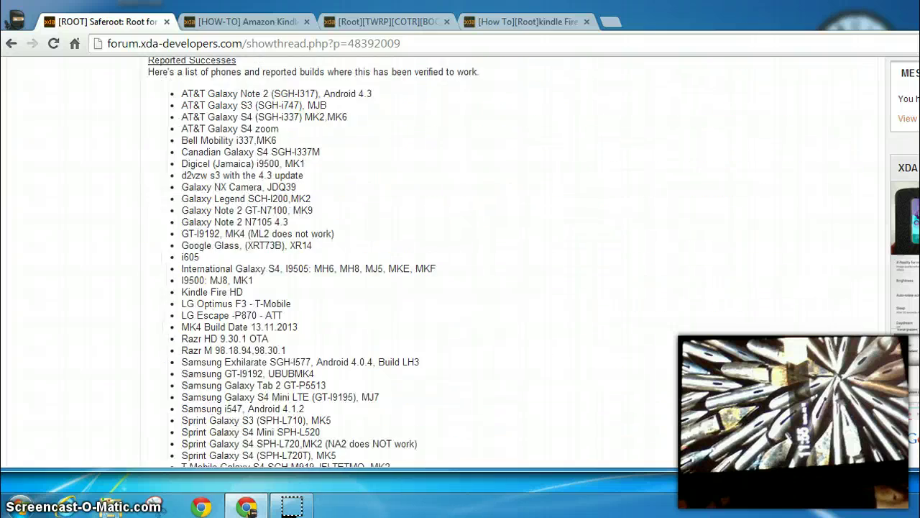
scroll(460, 258, down, 3)
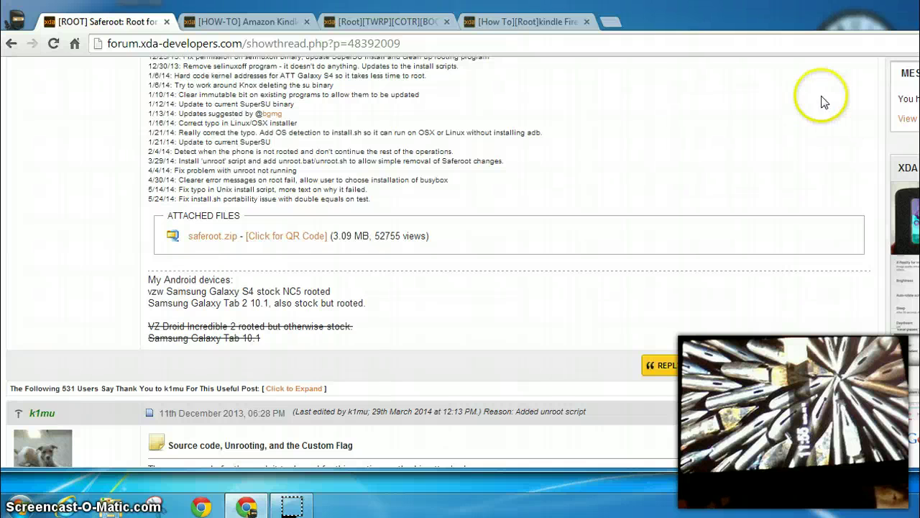
- Extract saferoot.zip to a saferoot folder on the desktop and move that folder near the zip files
key(super+d)
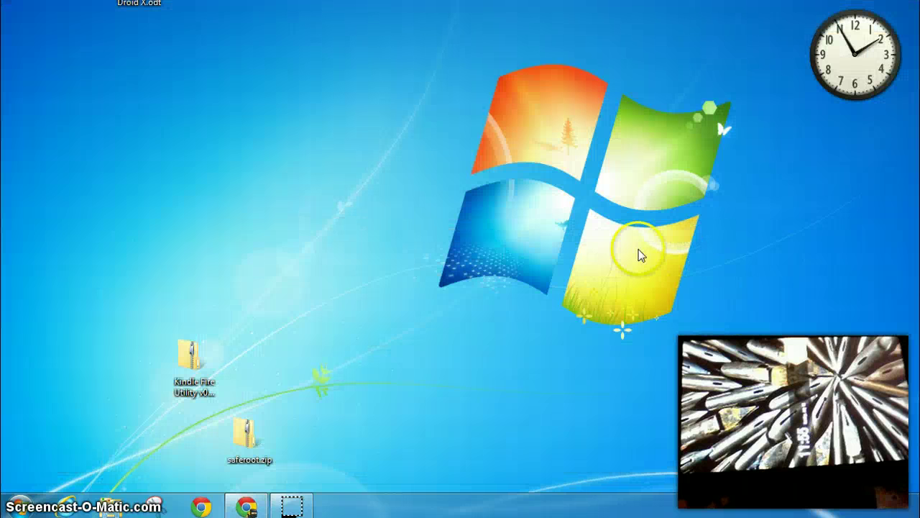
right_click(250, 434)
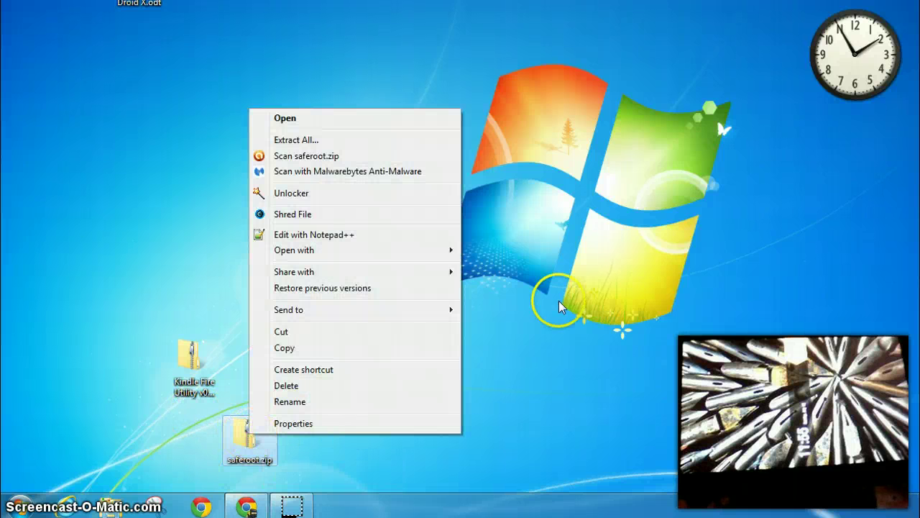
click(291, 140)
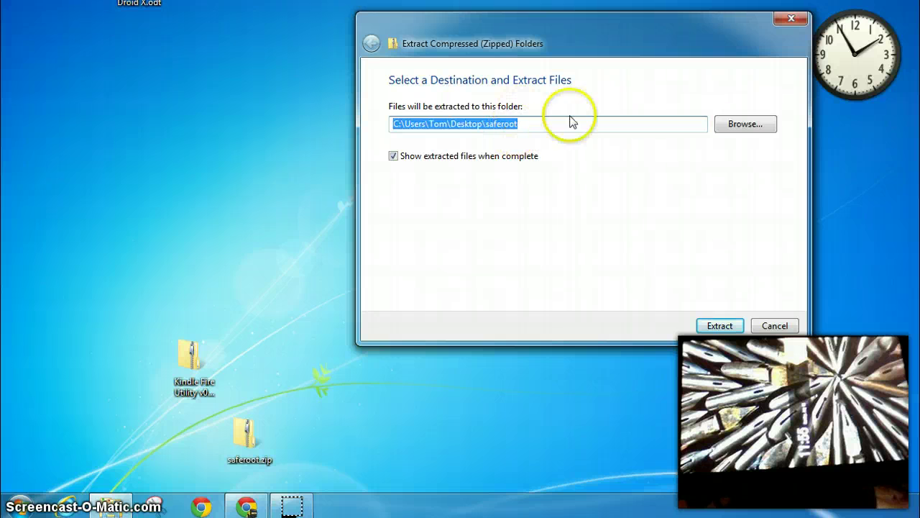
click(708, 325)
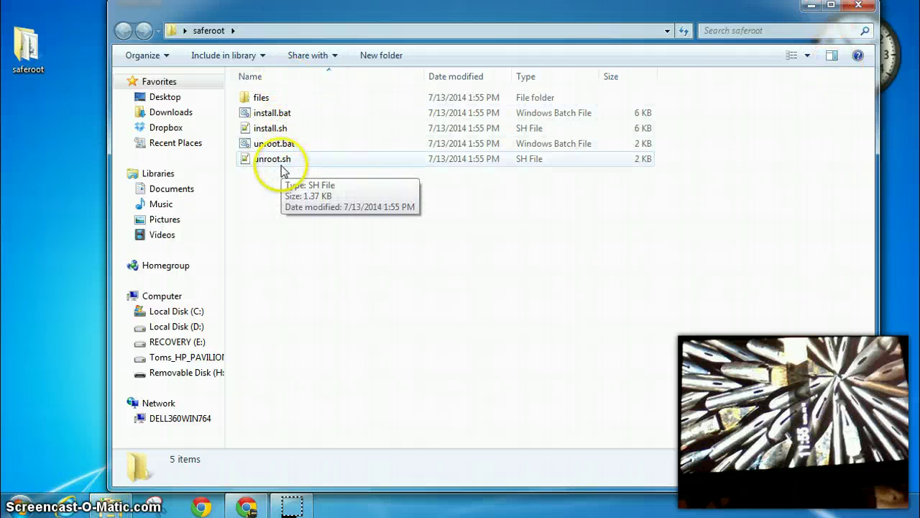
click(858, 5)
drag(36, 38, 275, 282)
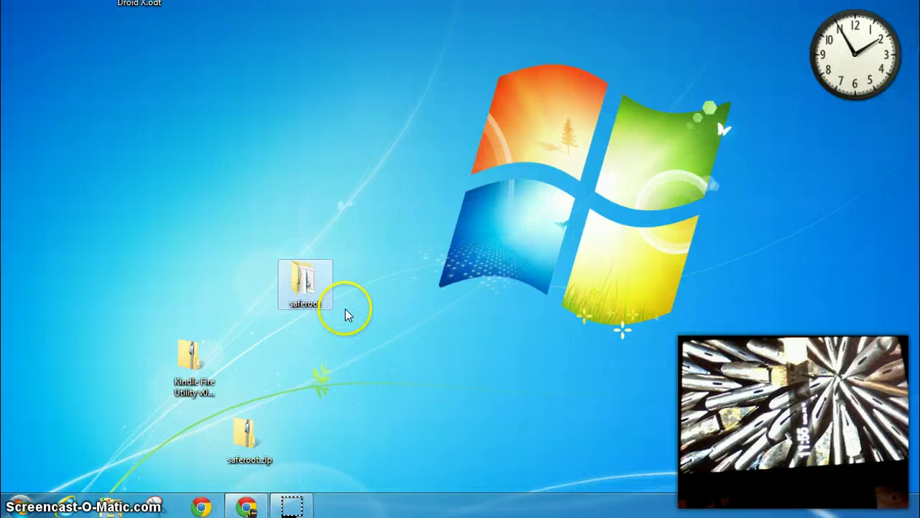
- Review the USB driver and debugging instructions in the Saferoot thread, plus the Amazon Kindle Fire Signed Driver thread
click(246, 506)
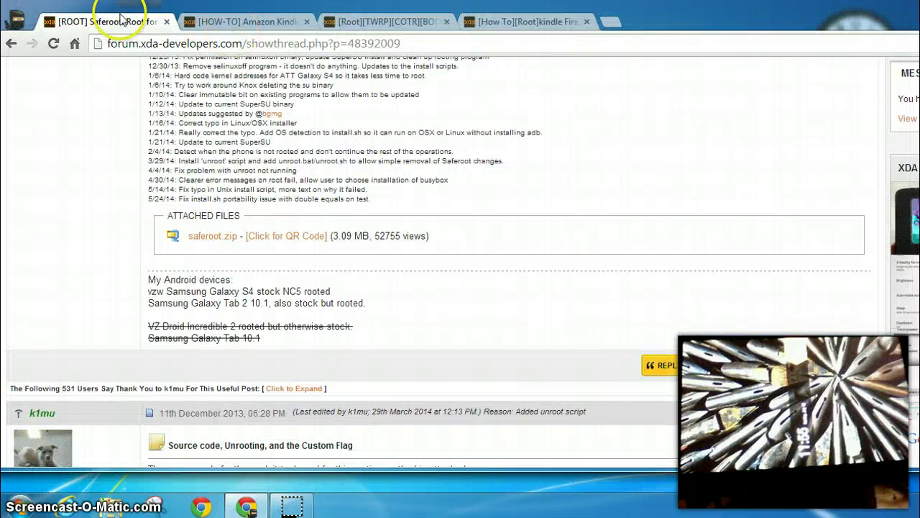
scroll(431, 259, up, 15)
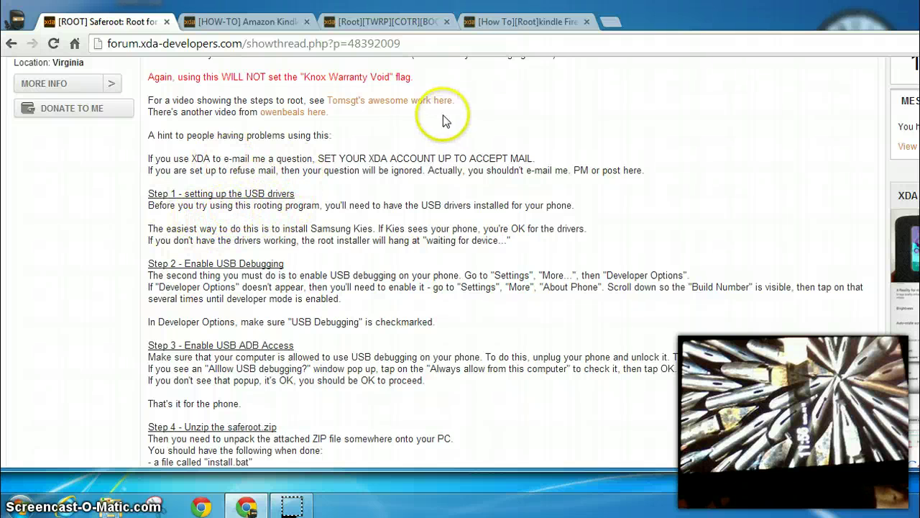
click(263, 23)
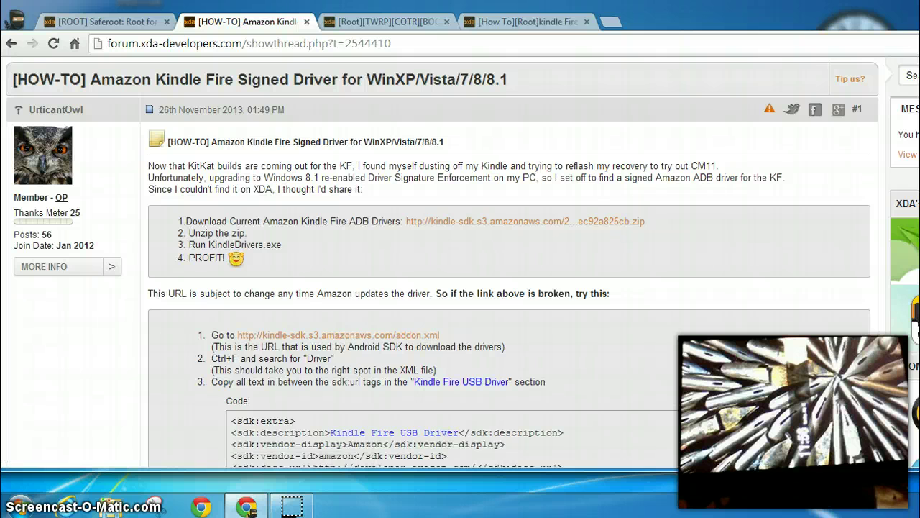
- Check the device listed under Kindle Fire in the computer's Device Manager
key(super+d)
click(27, 507)
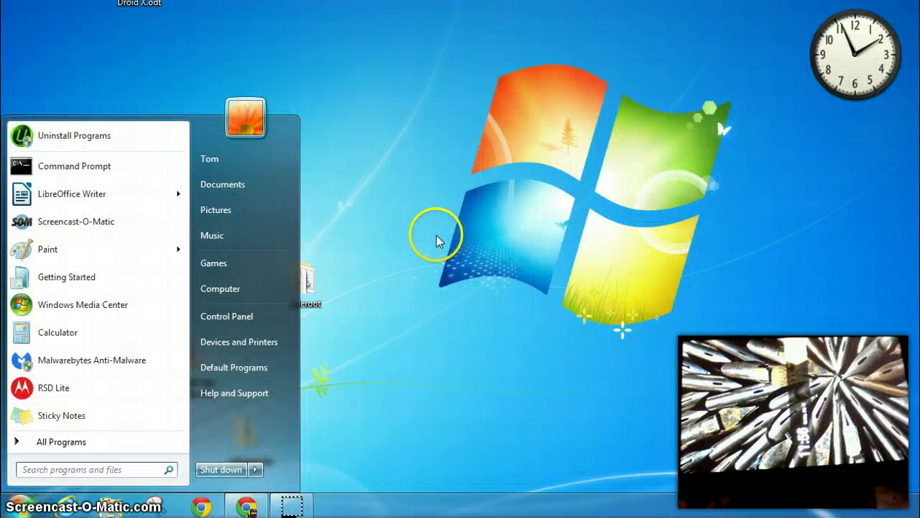
click(208, 289)
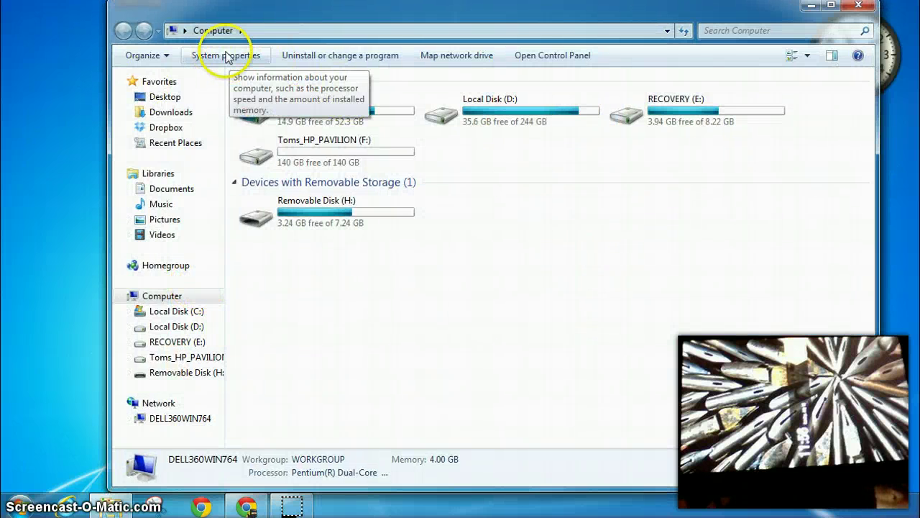
click(562, 55)
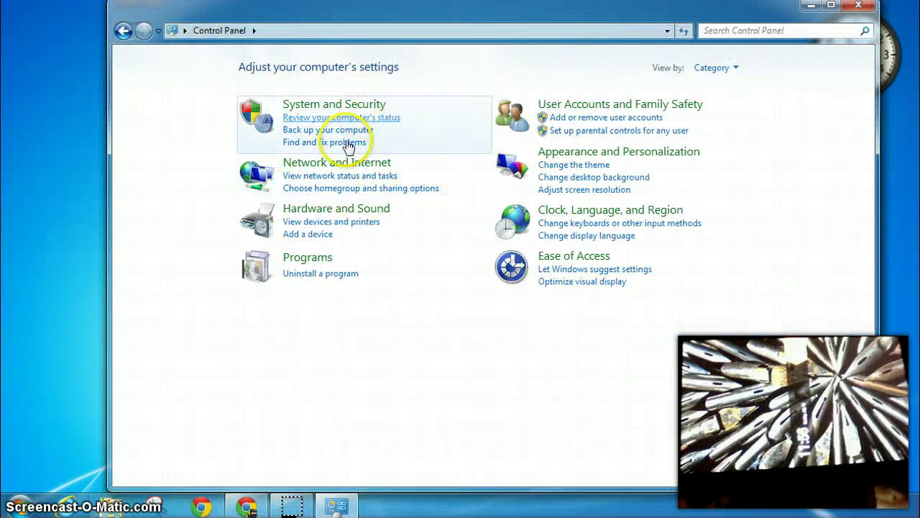
click(320, 210)
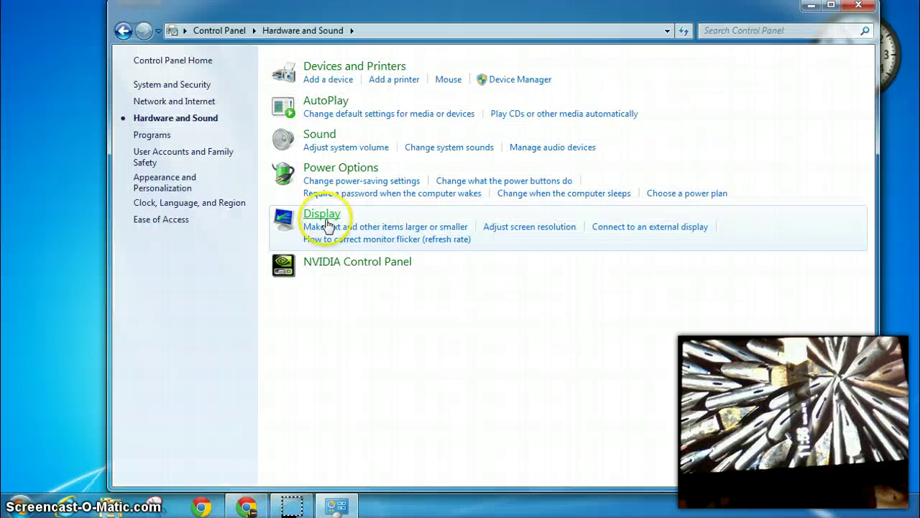
click(519, 80)
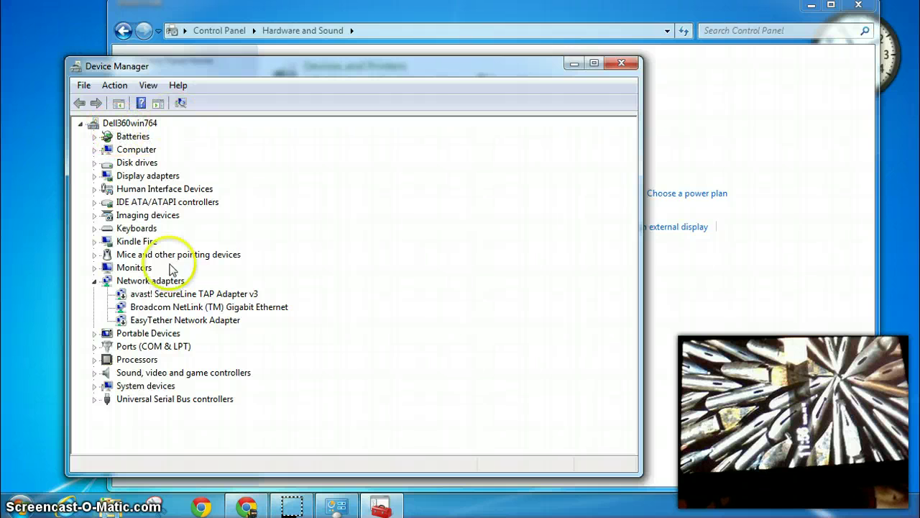
double_click(140, 243)
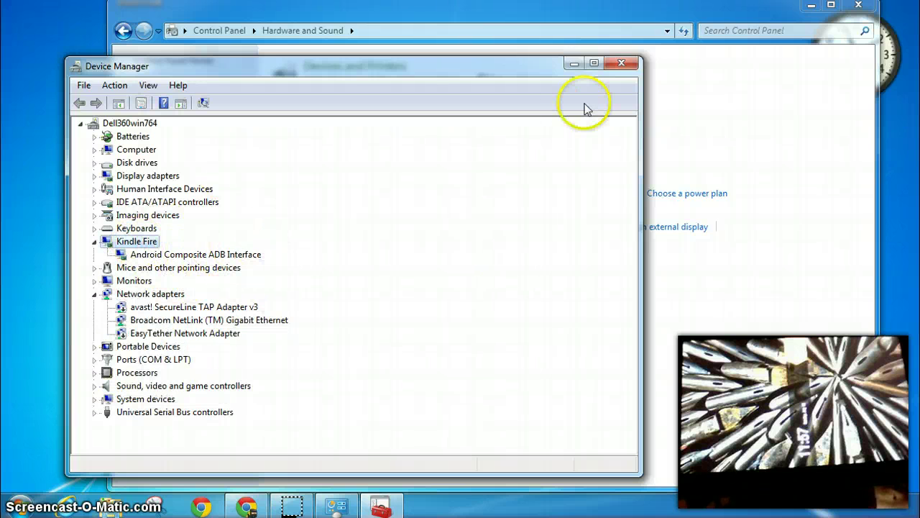
click(621, 63)
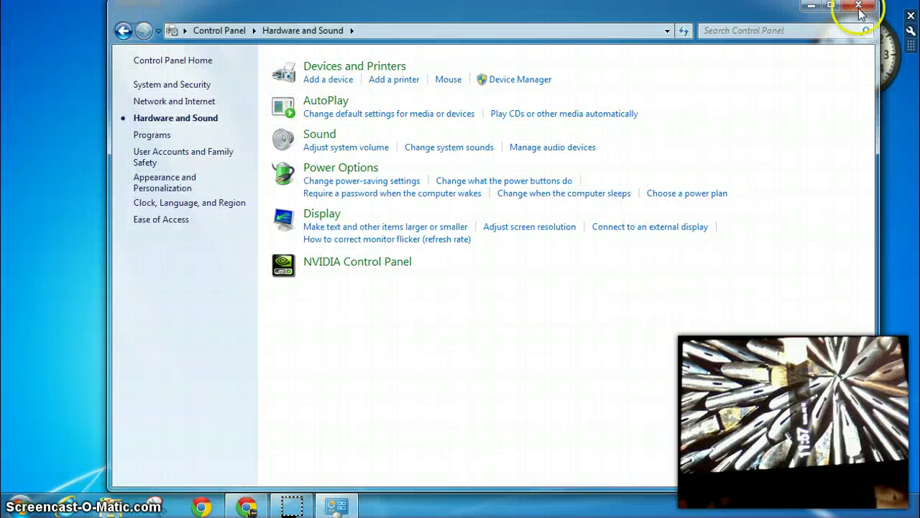
click(857, 5)
- Read the Saferoot thread's instructions from enabling USB debugging through Step 5 - Root your phone
click(248, 508)
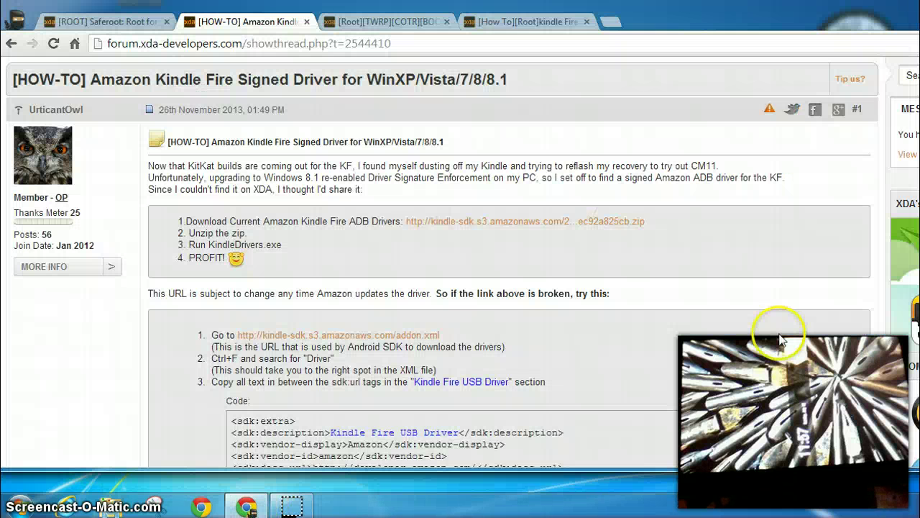
click(99, 24)
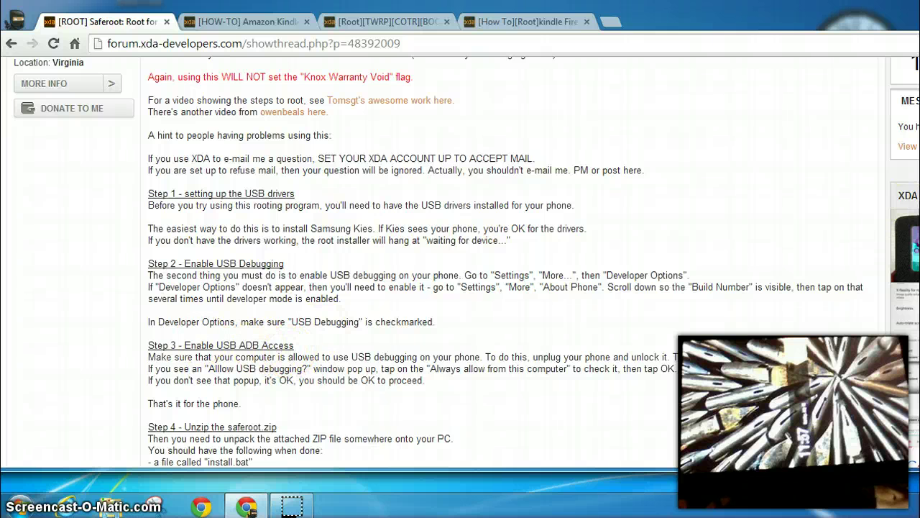
scroll(179, 237, down, 3)
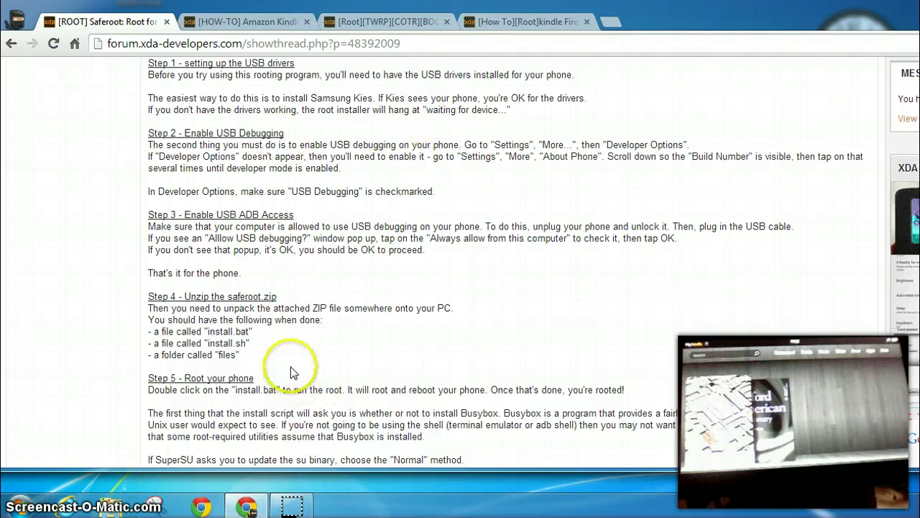
- Run install.bat from the desktop saferoot folder to root the Kindle Fire, and close the script's console once it finishes
click(246, 506)
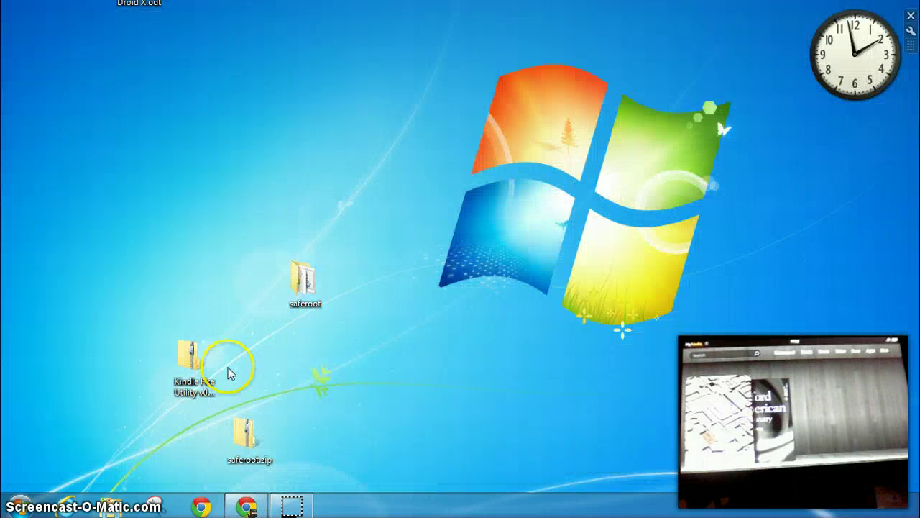
double_click(304, 279)
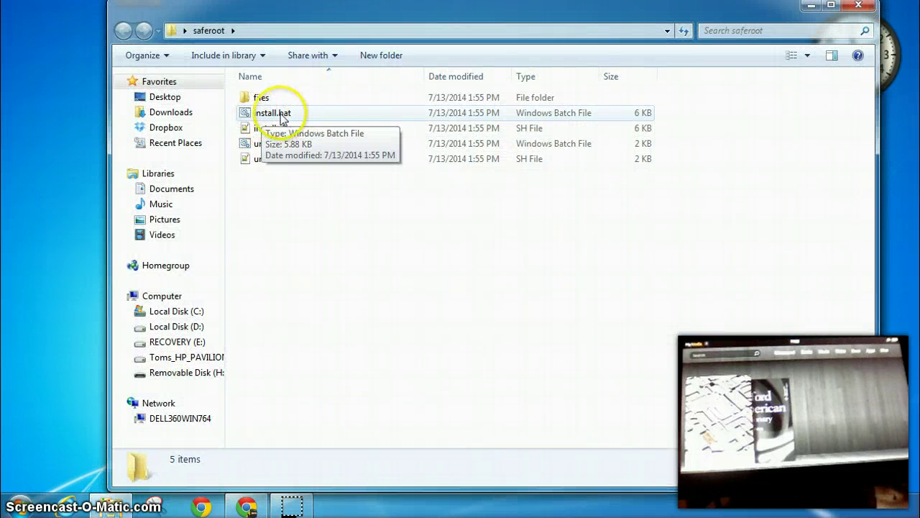
click(274, 117)
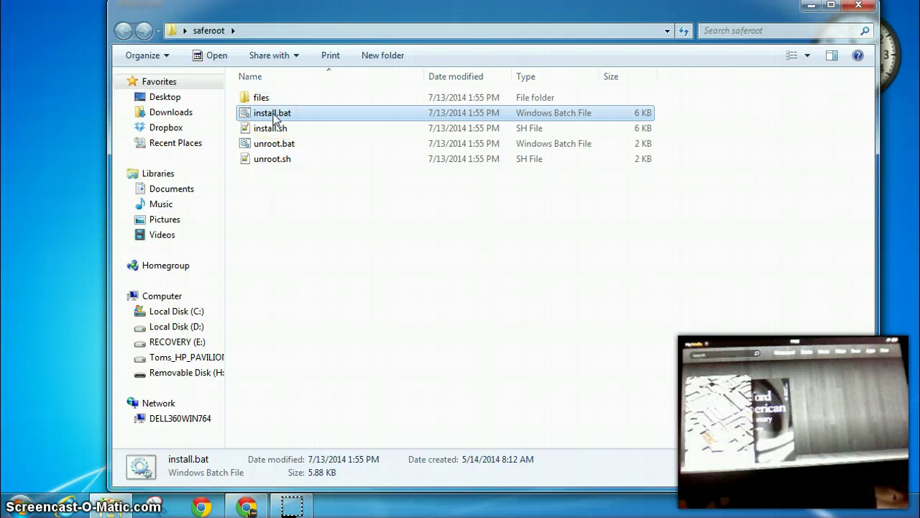
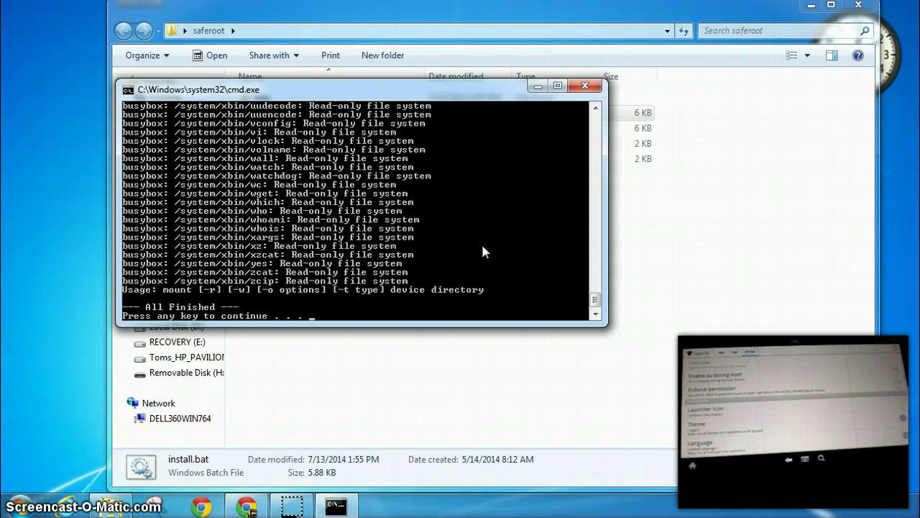
key(Return)
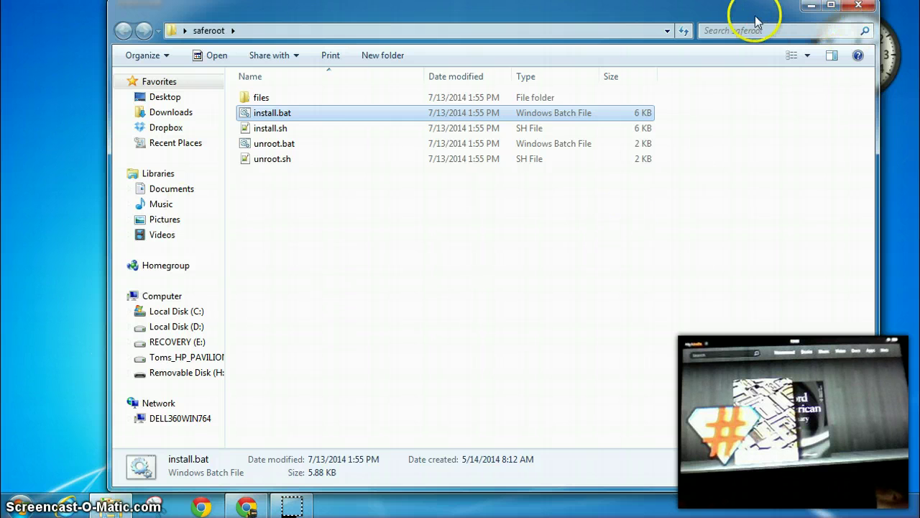
- Minimize the saferoot folder and look through the Kindle Fire Utility v0.9.9 thread in the browser
drag(755, 21, 739, 42)
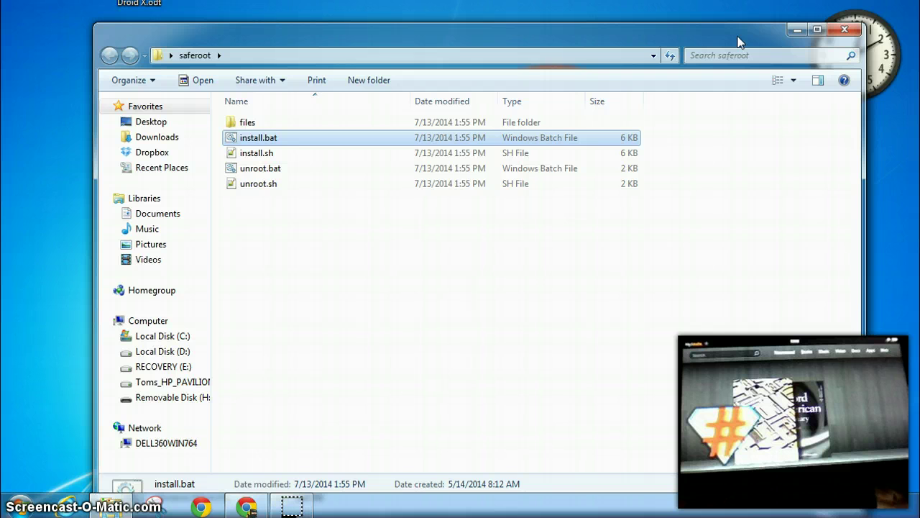
click(799, 32)
click(245, 507)
click(356, 21)
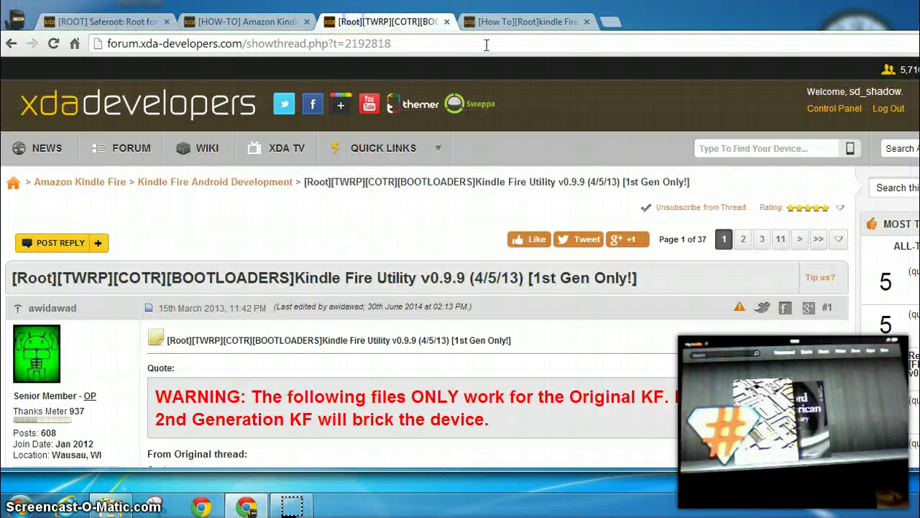
click(562, 199)
click(698, 180)
scroll(460, 262, down, 15)
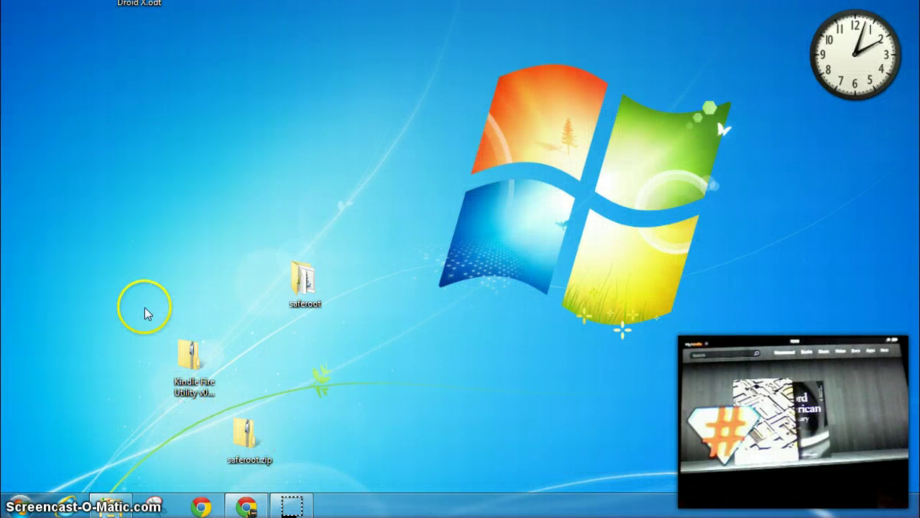
- Extract Kindle Fire Utility v0.9.9.zip into a Kindle Fire Utility v0.9.9 folder on the desktop
click(182, 353)
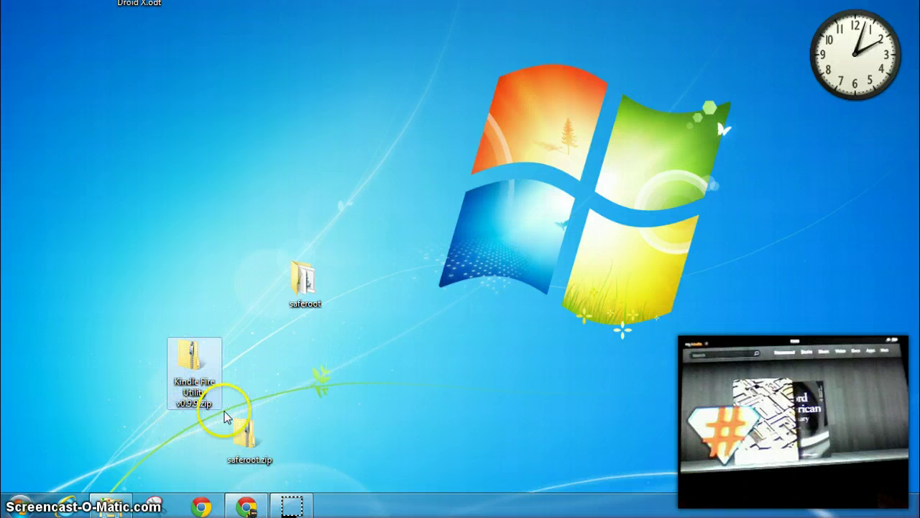
right_click(193, 356)
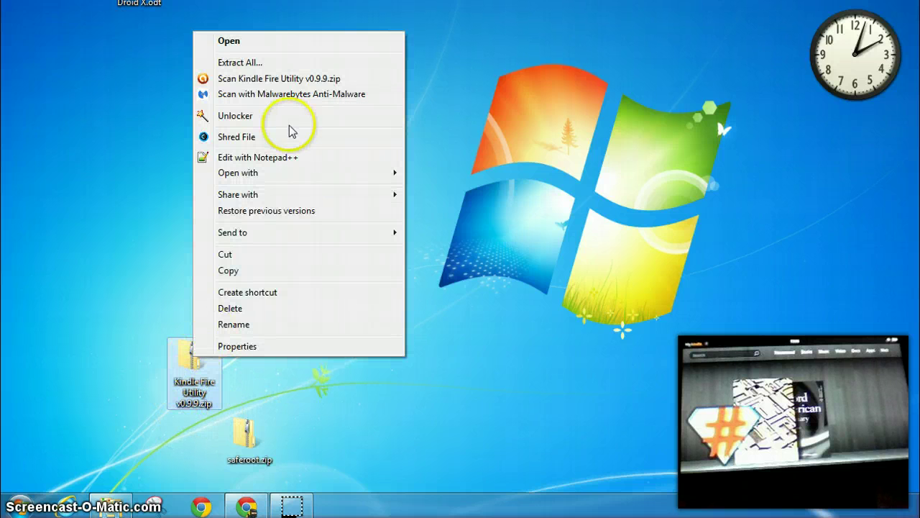
click(240, 62)
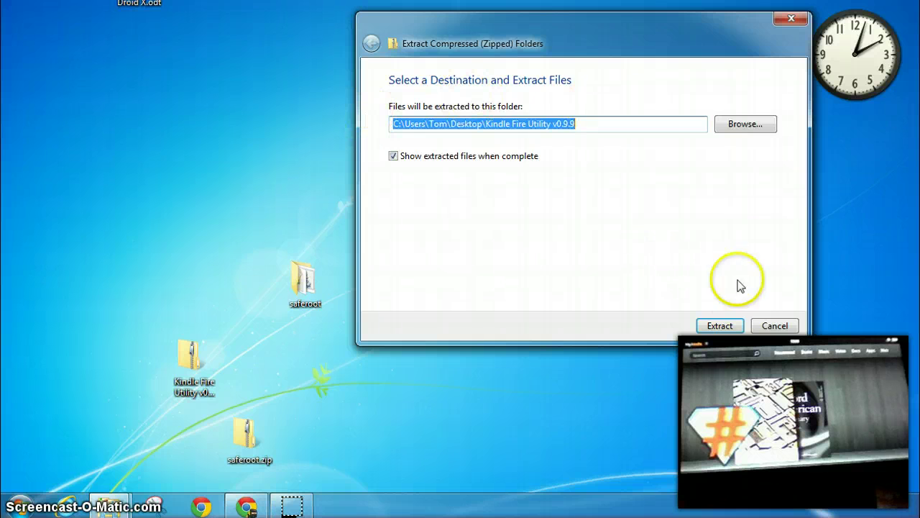
click(720, 325)
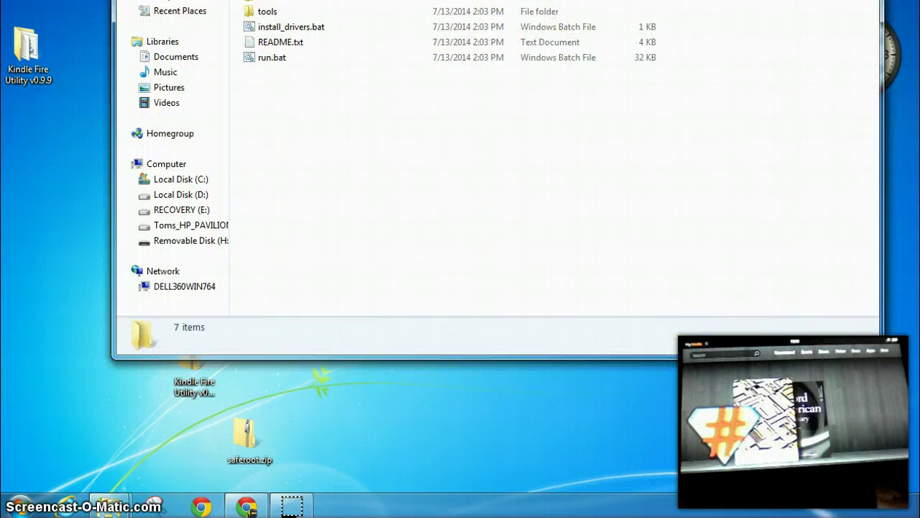
- Run run.bat from the extracted Kindle Fire Utility v0.9.9 folder, allowing it past the security warning
drag(519, 0, 482, 45)
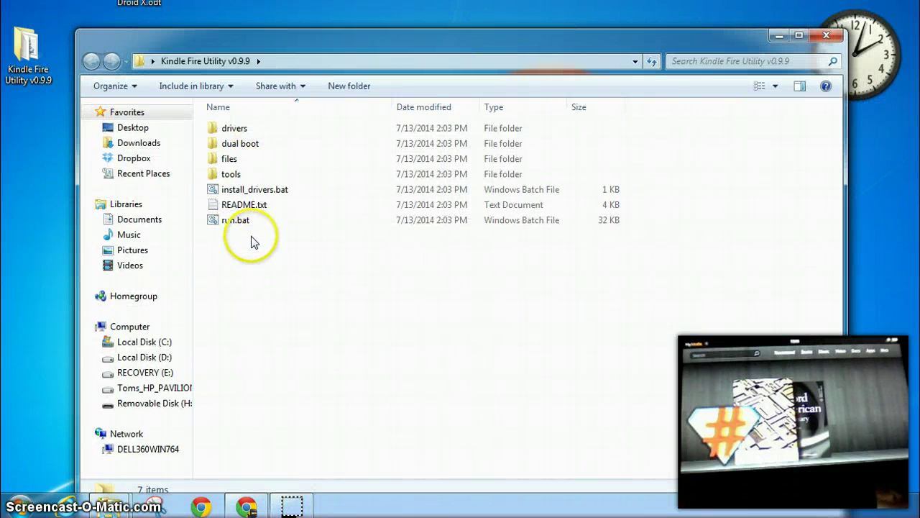
click(233, 226)
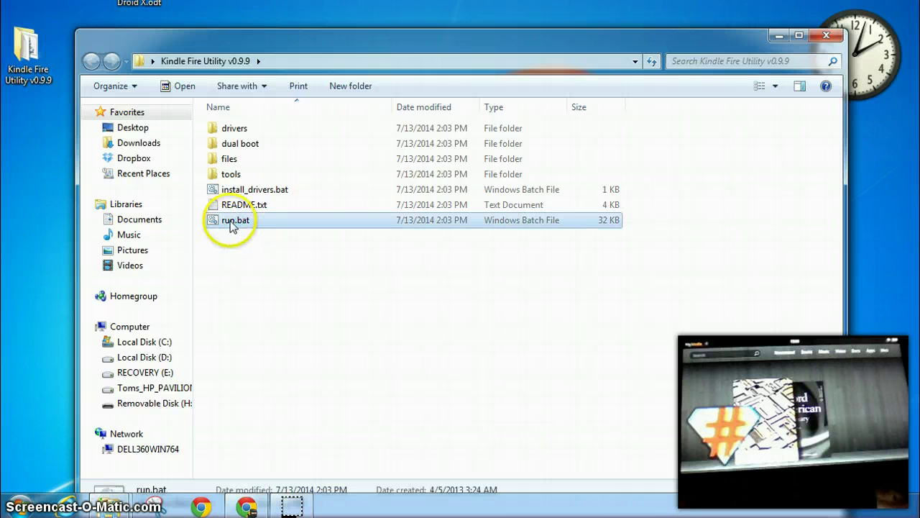
double_click(233, 225)
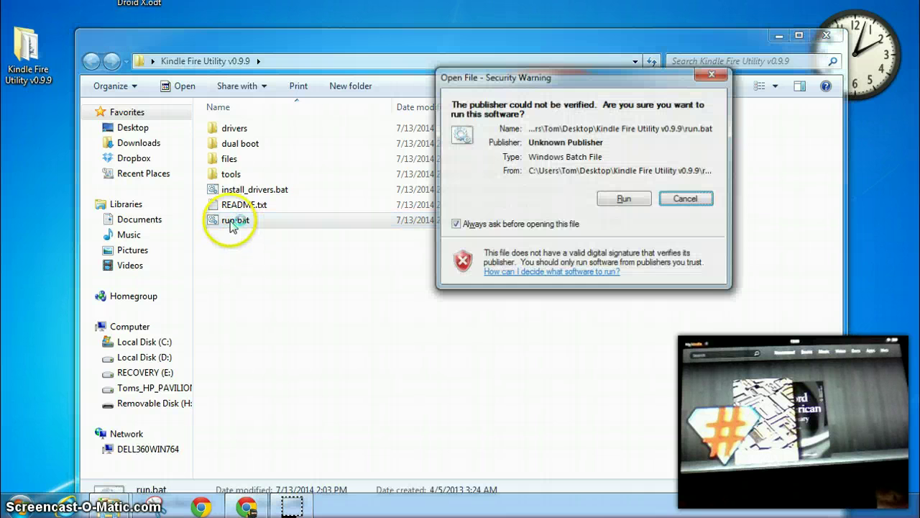
click(625, 200)
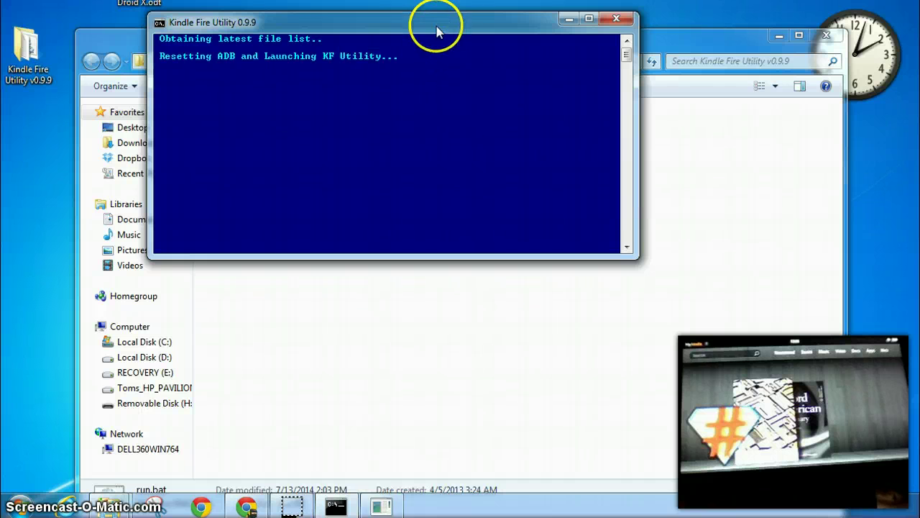
drag(436, 30, 447, 91)
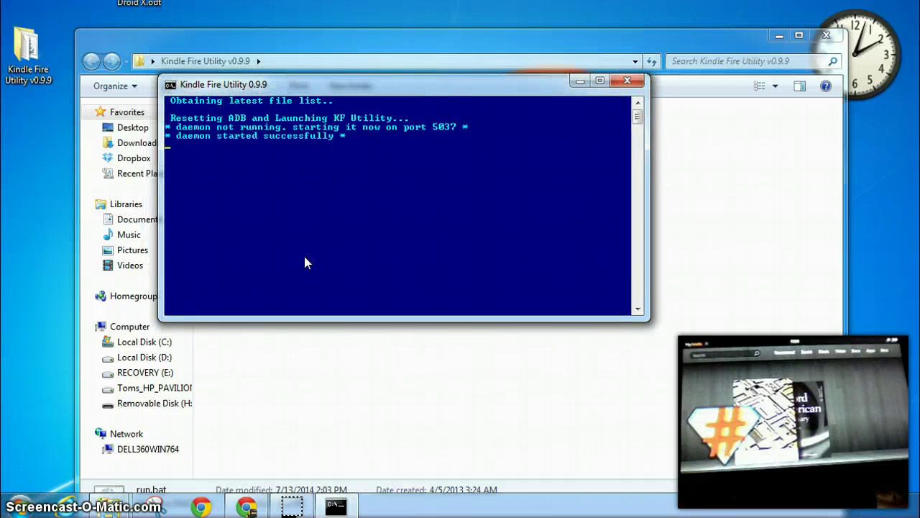
- Choose option 6, Extras, and option 1 to install Google Apps / Go Launcher EX on the Kindle Fire
click(490, 187)
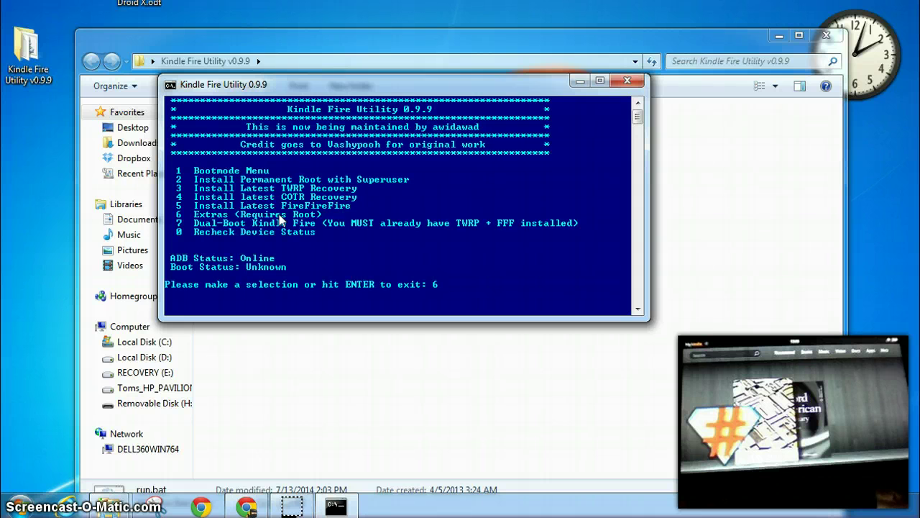
key(Return)
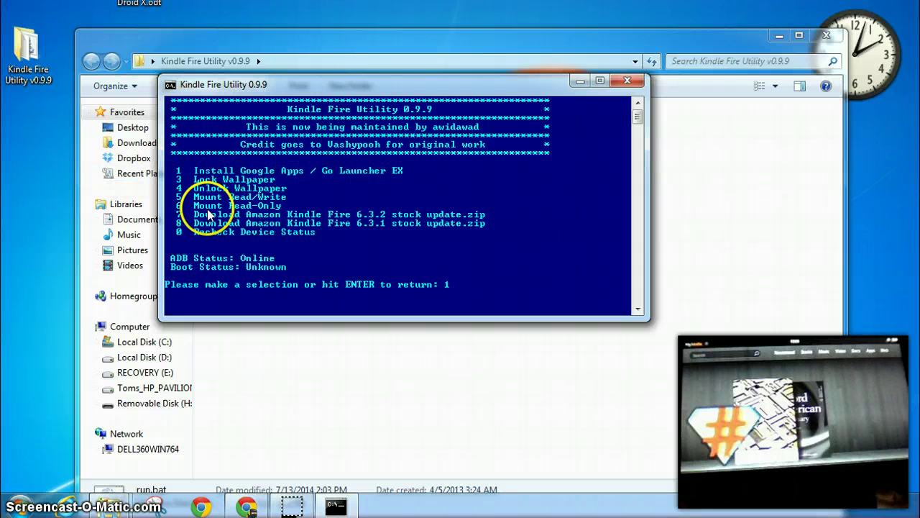
key(Return)
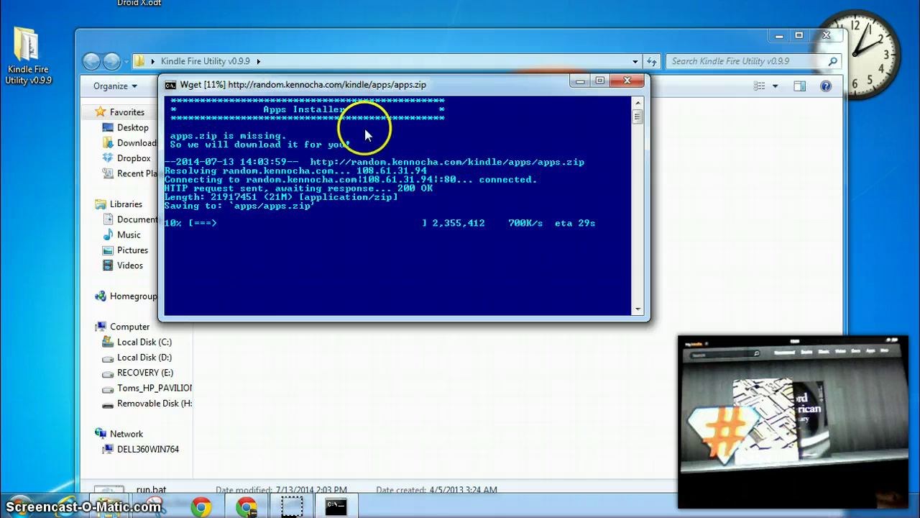
click(417, 104)
click(447, 143)
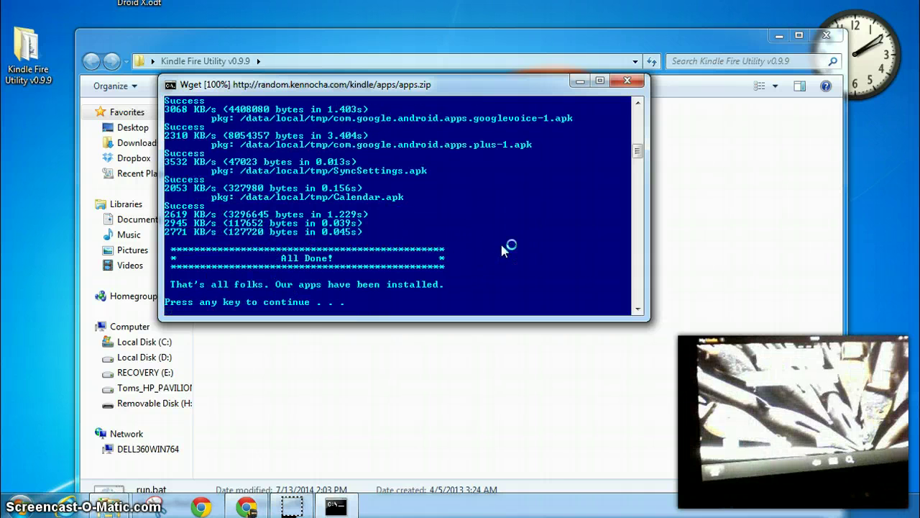
- Leave the finished apps installer and close the utility's console and the Kindle Fire Utility v0.9.9 folder
key(Return)
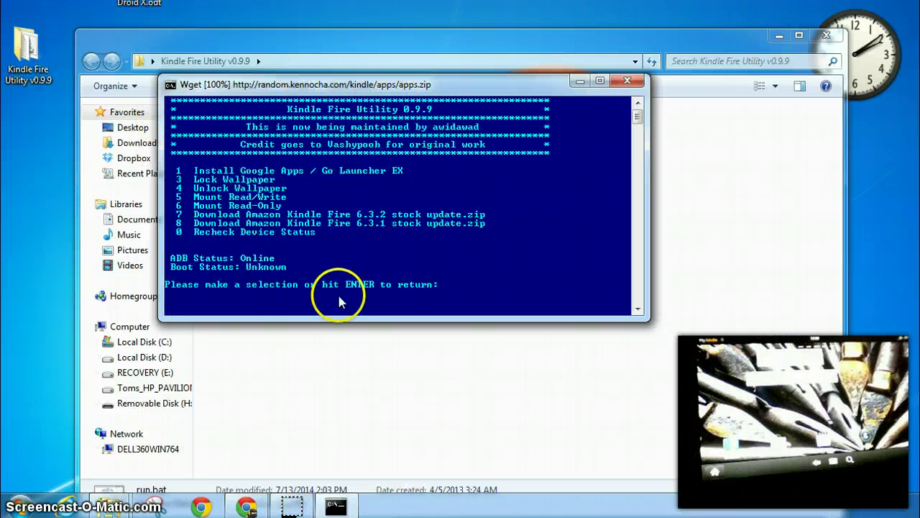
click(634, 83)
click(826, 35)
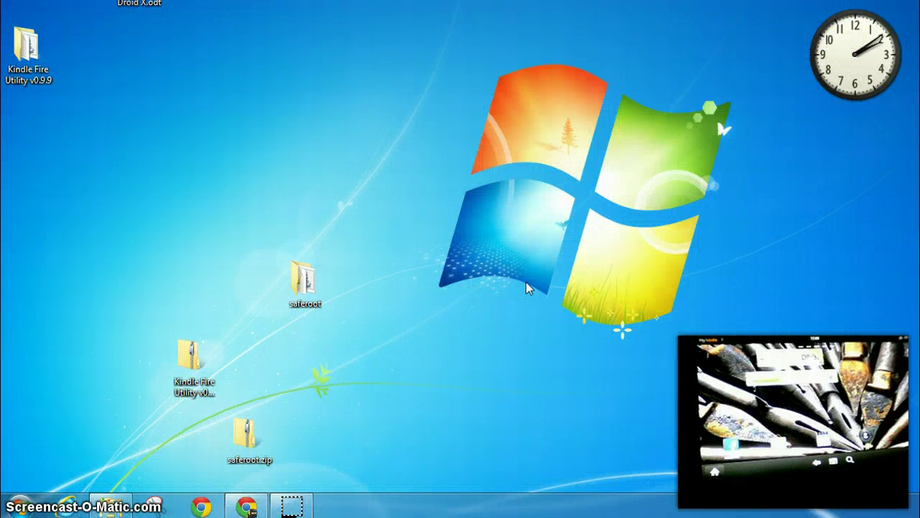